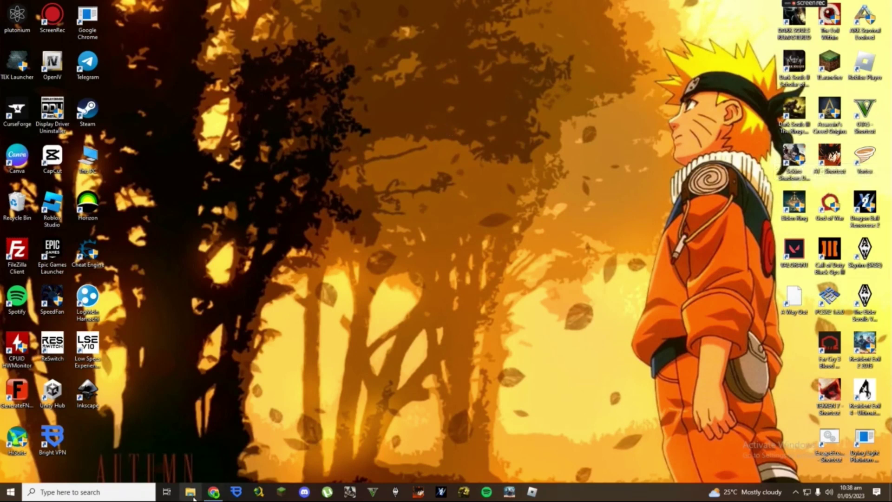
Bring back the Sekiro Mod Engine page in Chrome and read through its description
click(213, 491)
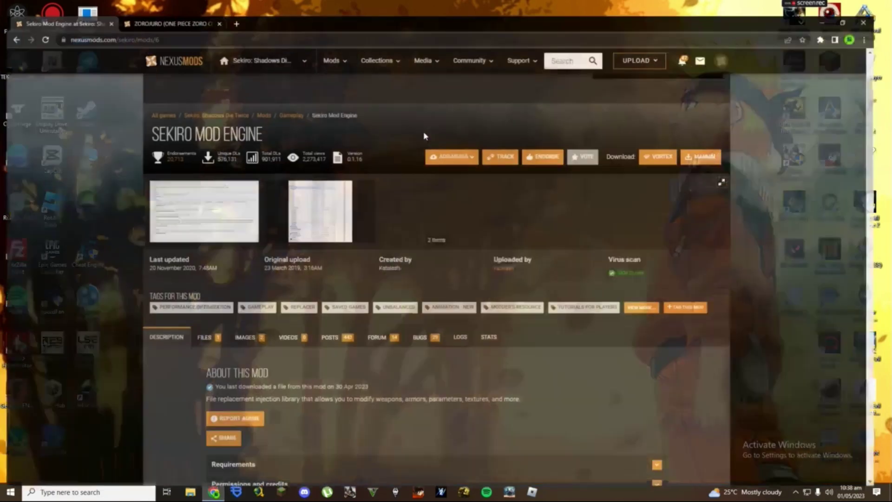
drag(101, 104, 269, 125)
click(297, 285)
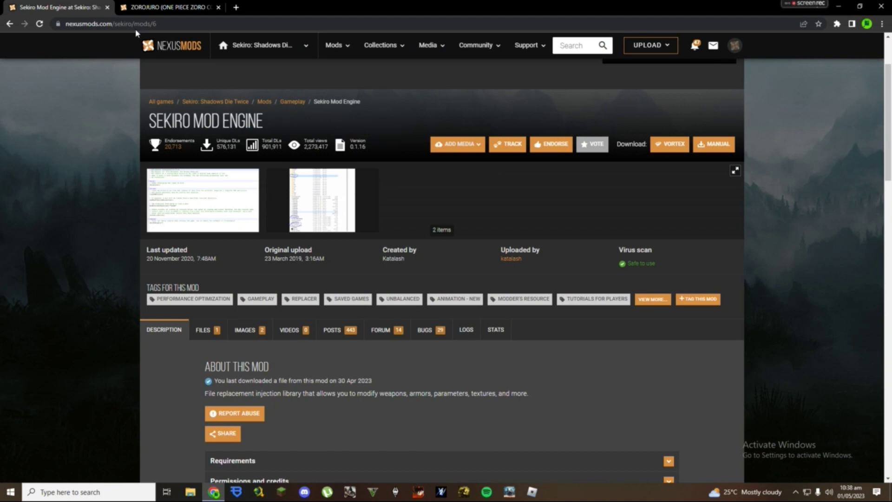
scroll(321, 345, down, 3)
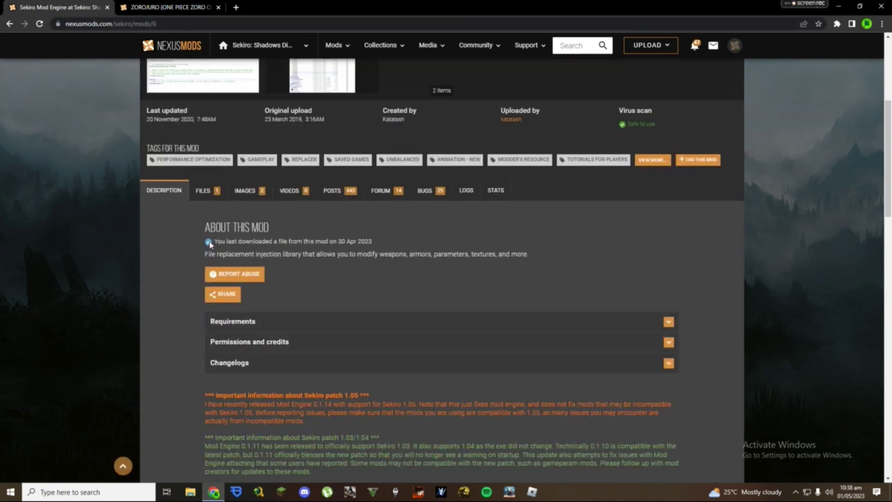
drag(221, 241, 397, 239)
drag(288, 255, 299, 255)
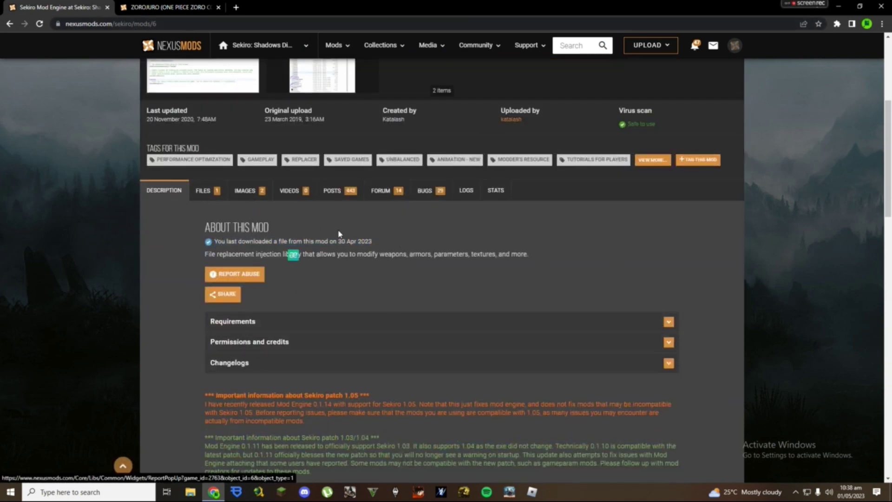
On the FILES tab, start a manual download of ModEngine-0.1.16
click(201, 188)
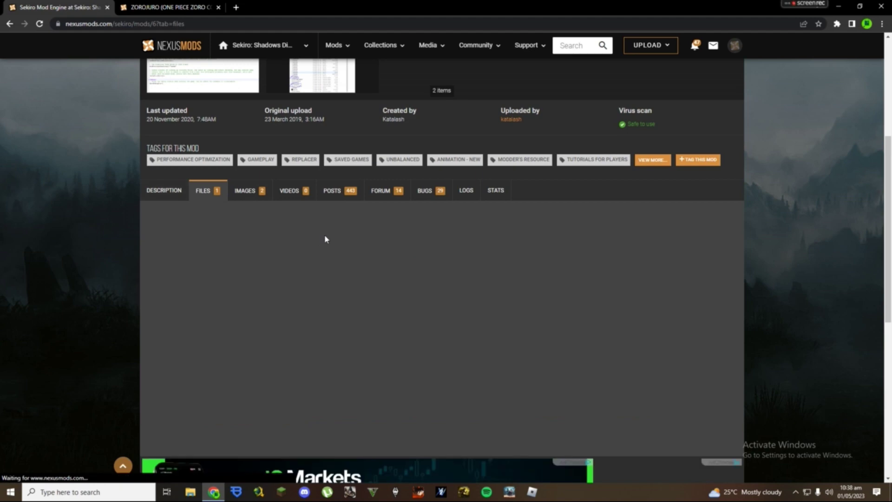
scroll(446, 228, down, 1)
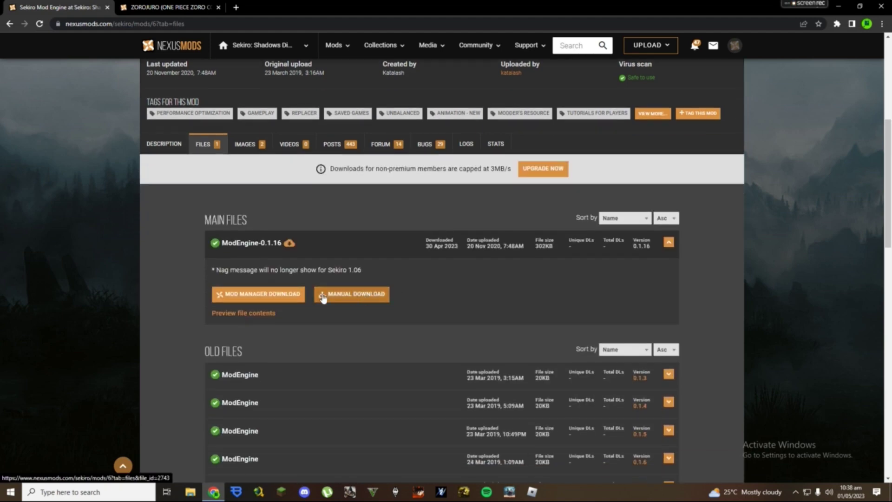
click(355, 300)
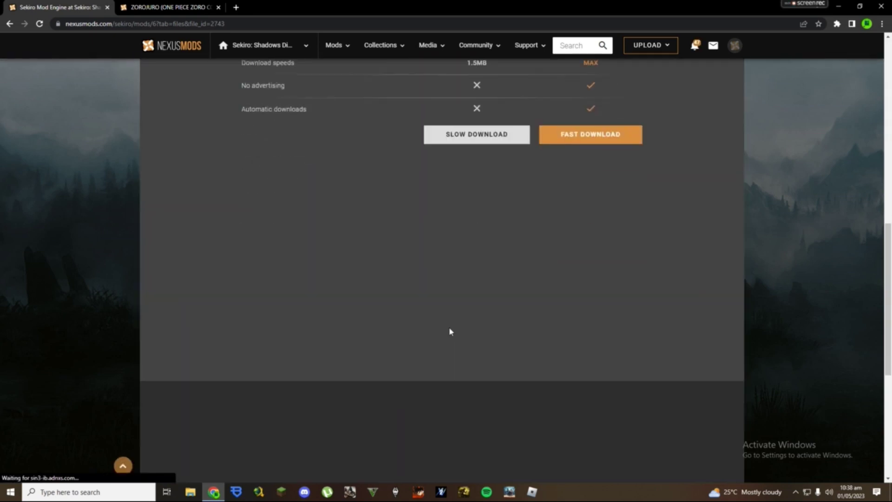
scroll(466, 141, up, 3)
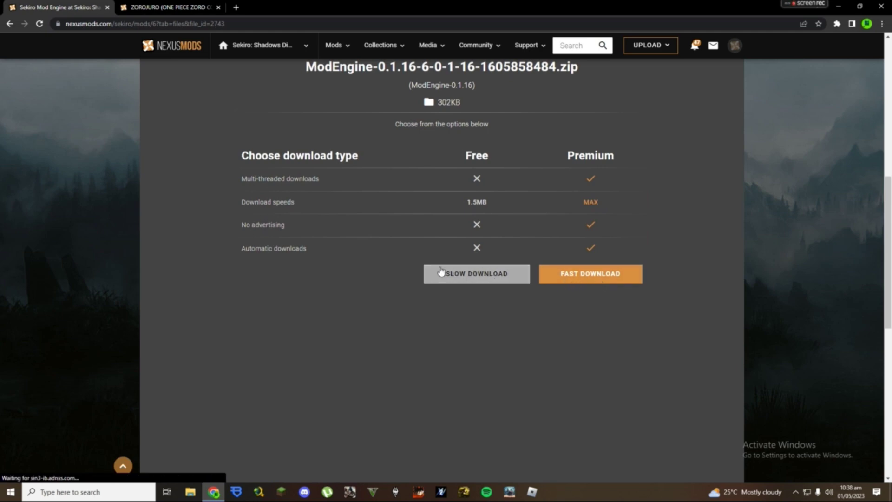
scroll(450, 272, up, 2)
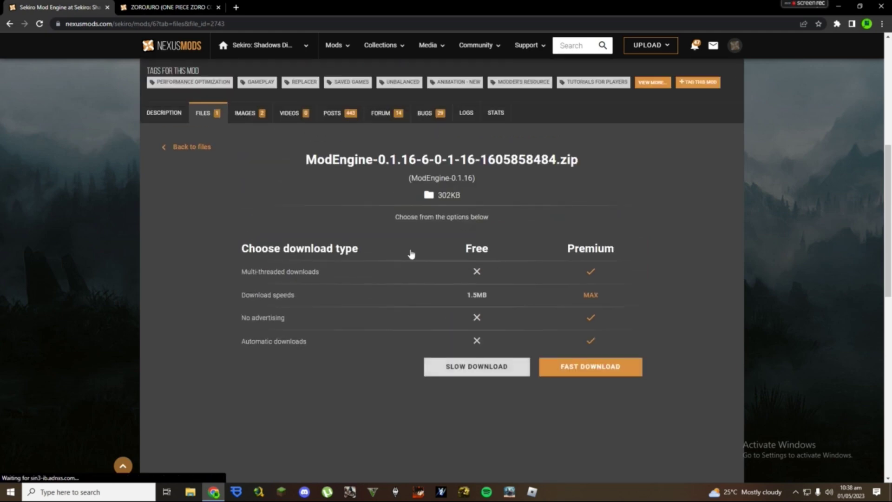
Close the Sekiro Mod Engine page and scroll through the ZOROJURO mod page
click(107, 8)
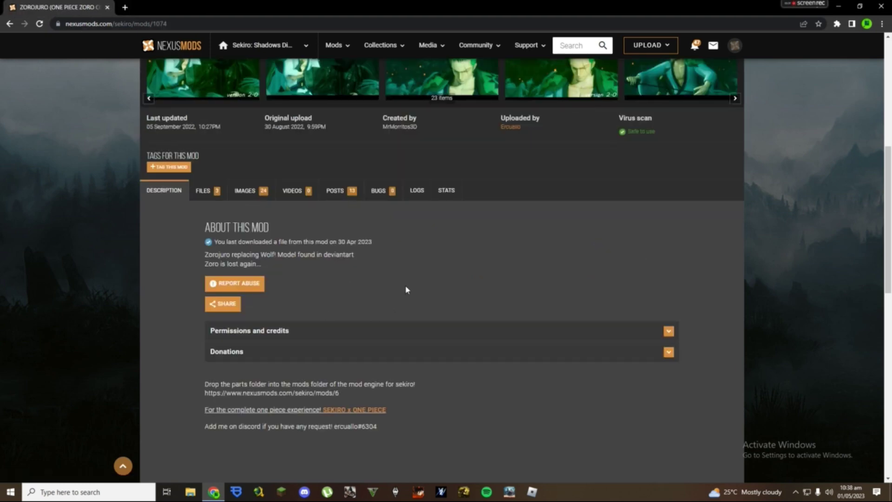
scroll(406, 285, up, 5)
drag(149, 314, 374, 316)
scroll(374, 316, down, 1)
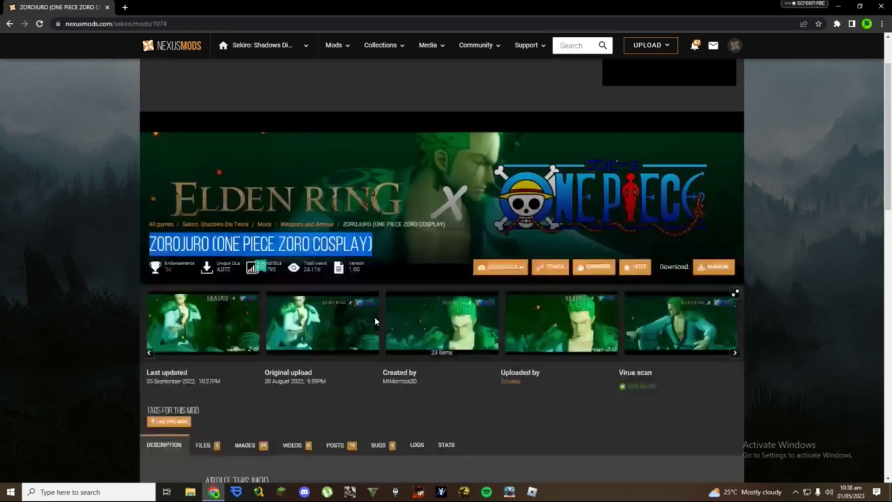
scroll(374, 316, down, 3)
click(437, 346)
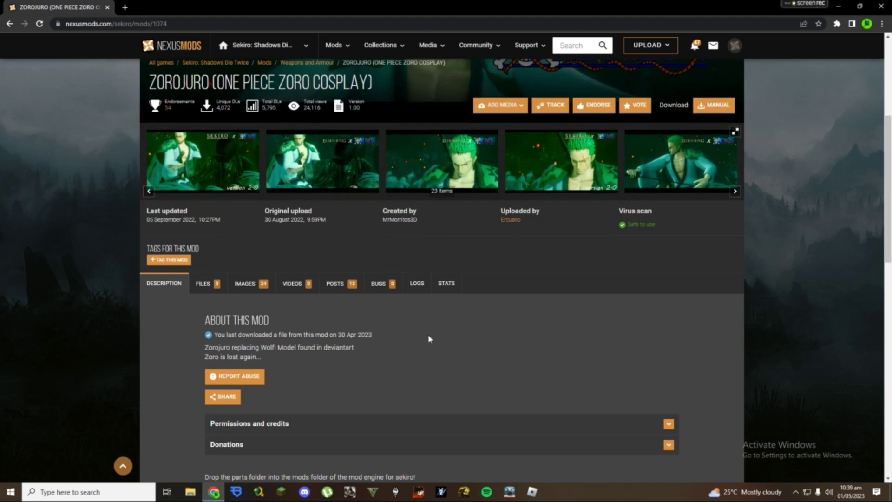
scroll(428, 337, down, 4)
Take the free slow download of the 3.5MB ZOROJURO file, then show the desktop
click(207, 98)
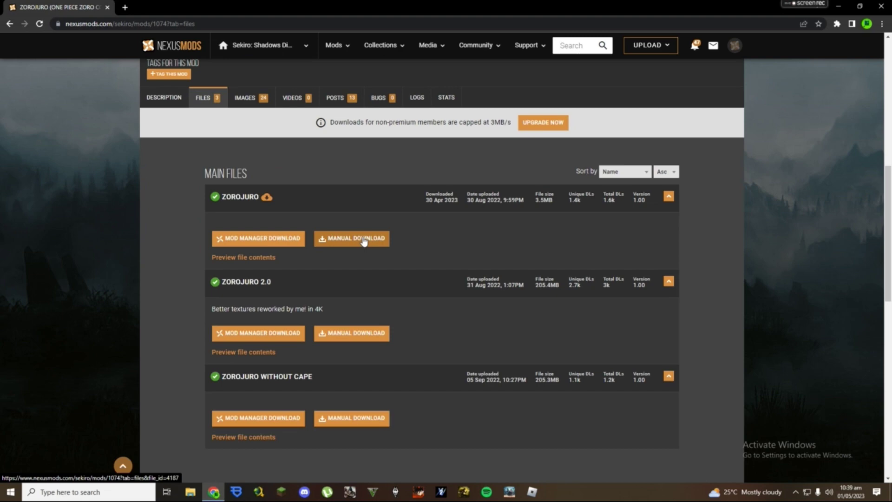
click(360, 241)
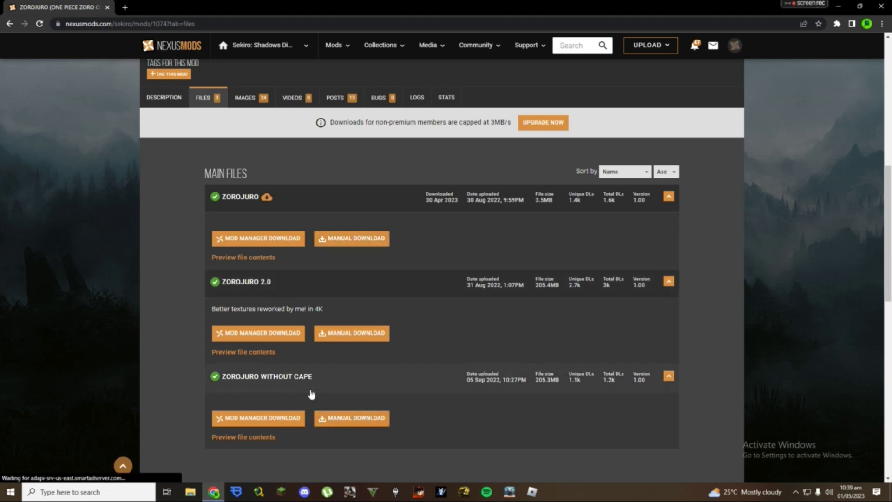
drag(213, 309, 332, 315)
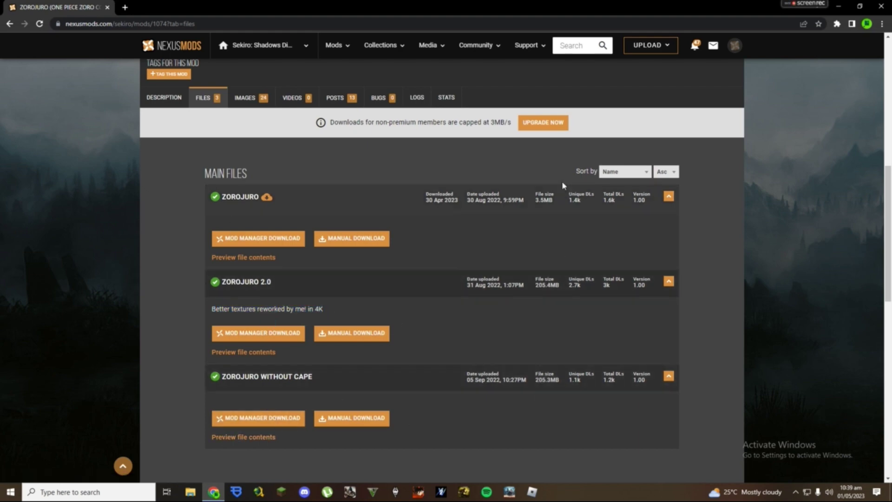
click(346, 238)
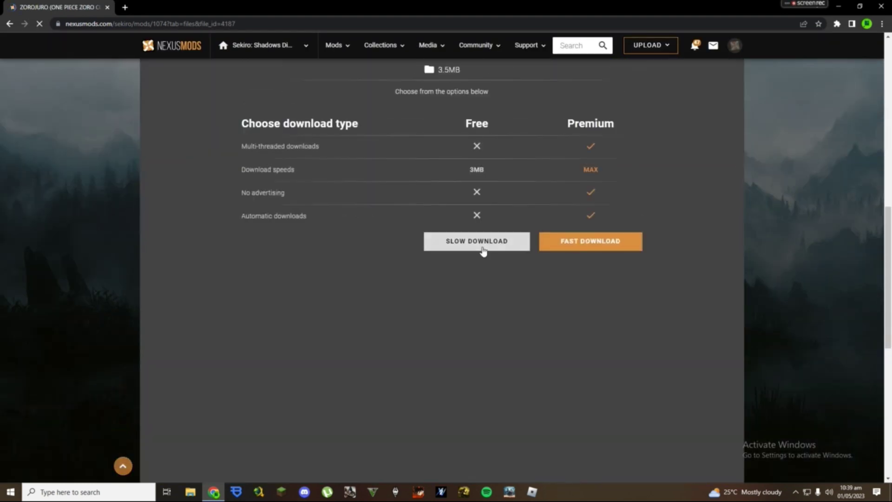
click(482, 246)
key(super+d)
right_click(411, 130)
From the Downloads folder, open the ModEngine-0.1.16 zip and ZOROJURO-1074 rar in WinRAR
click(435, 170)
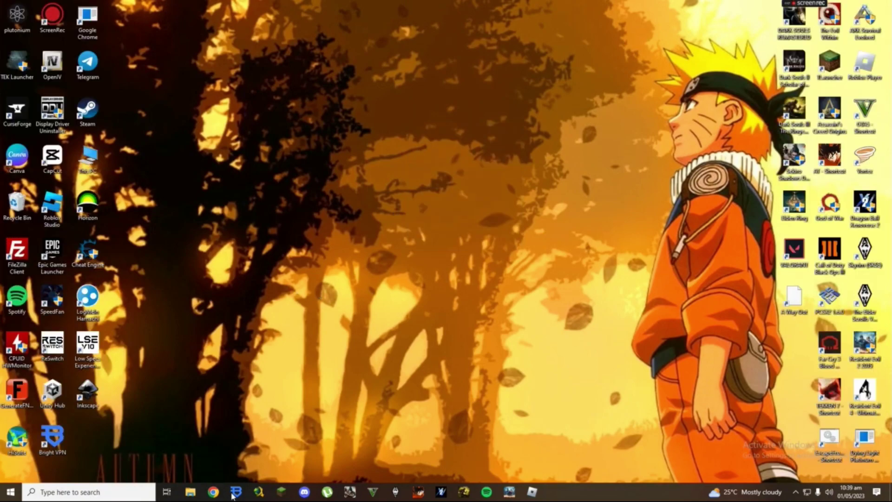
click(190, 492)
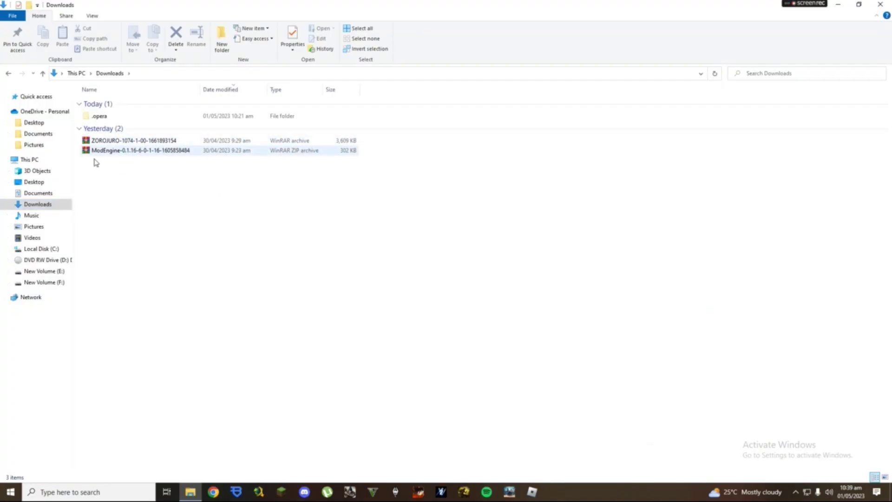
double_click(109, 150)
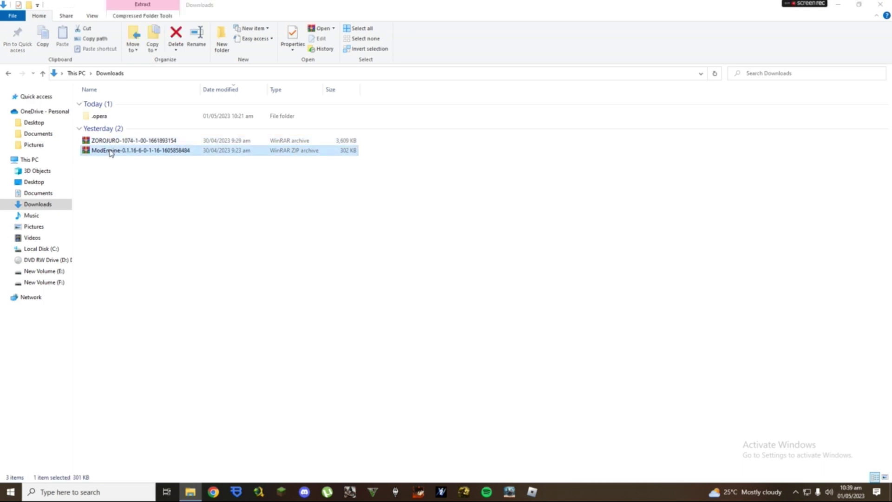
double_click(135, 141)
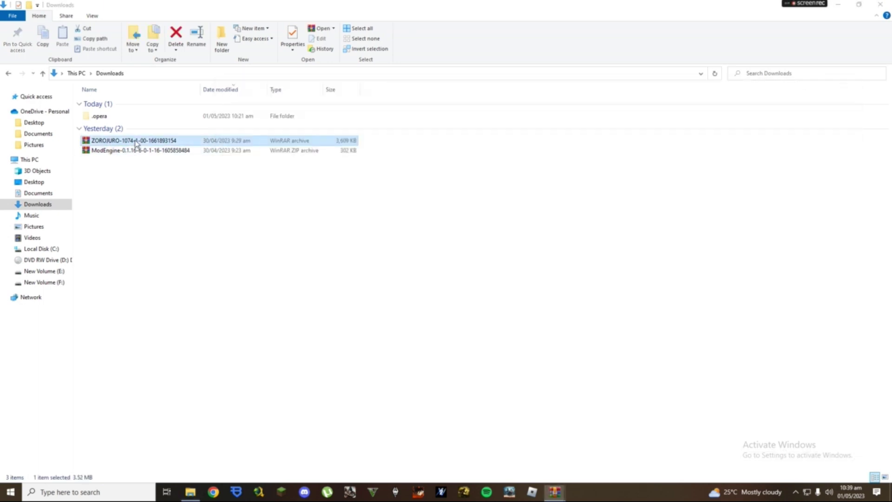
Dismiss the WinRAR licence reminder and arrange the ModEngine and ZOROJURO archive windows
drag(628, 92, 193, 65)
click(516, 217)
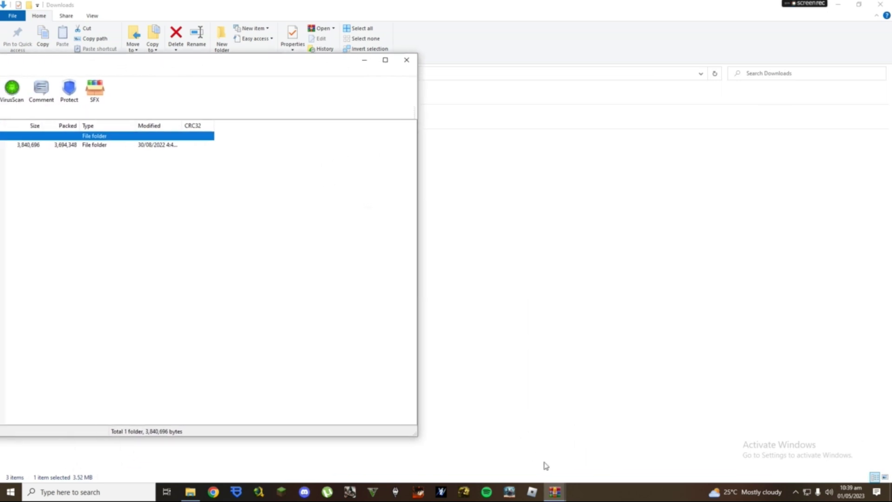
mouse_move(556, 492)
click(530, 465)
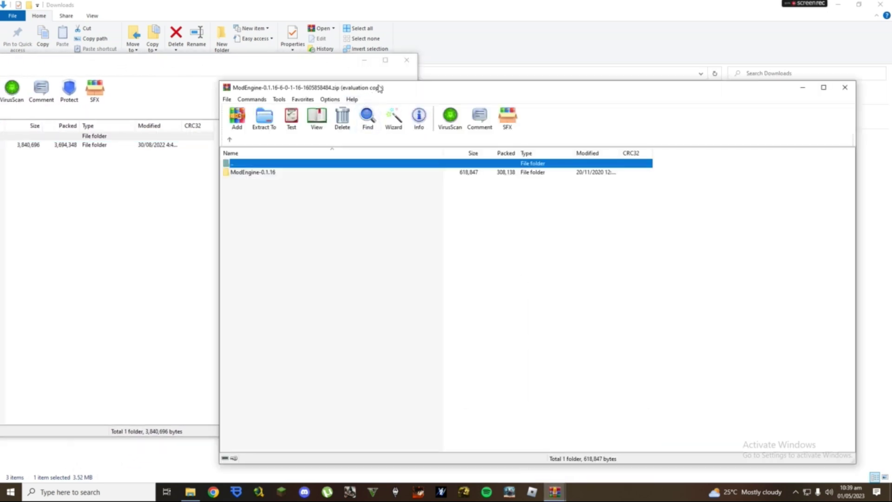
drag(379, 85, 439, 60)
click(225, 66)
drag(225, 65, 504, 88)
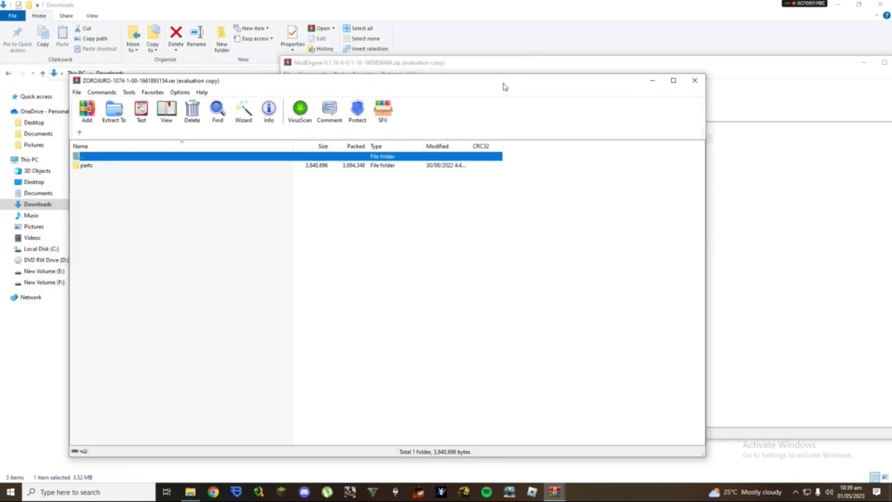
drag(152, 83, 394, 48)
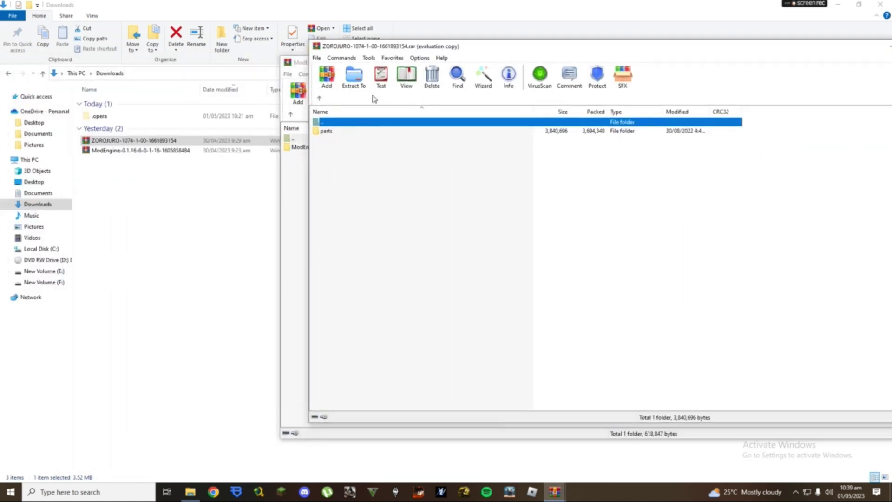
Peek into ZOROJURO's parts folder, then open the ModEngine-0.1.16 folder in its archive
double_click(332, 133)
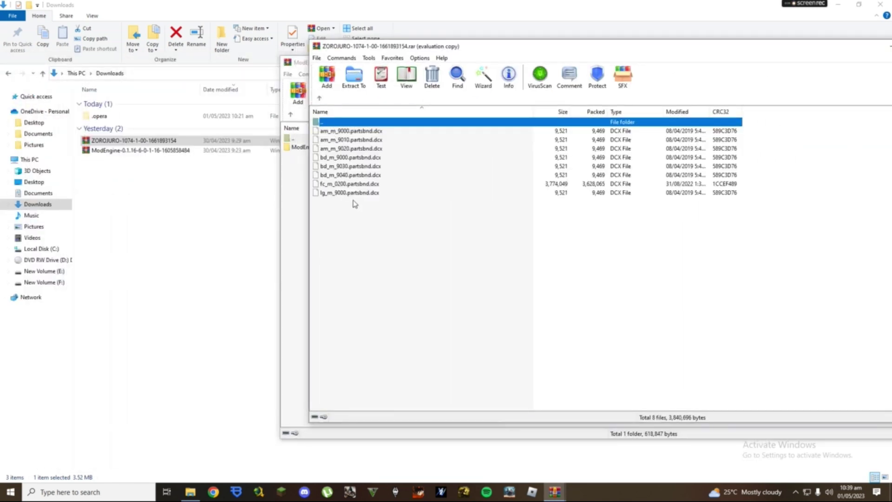
click(320, 99)
drag(403, 41, 492, 150)
double_click(302, 148)
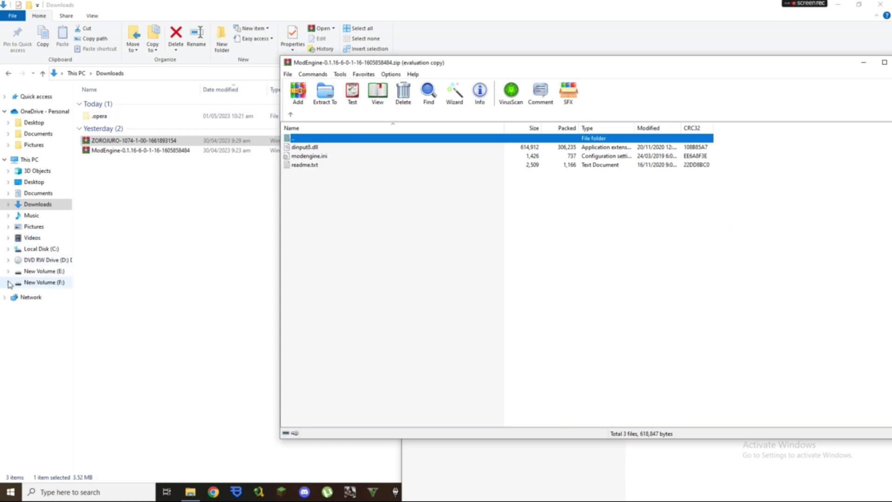
Open E:\Sekiro Shadows Die Twice in a smaller left-side window and select ZOROJURO's parts folder
click(60, 273)
double_click(139, 220)
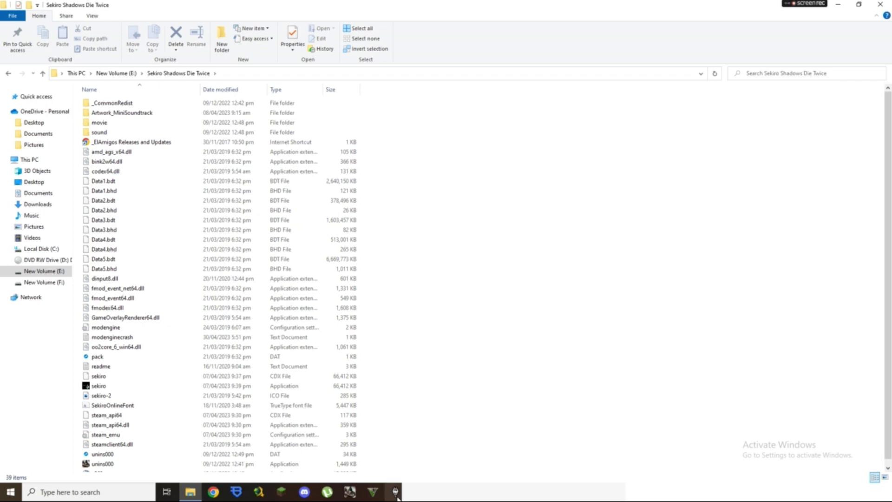
drag(549, 5, 371, 52)
drag(466, 468, 406, 426)
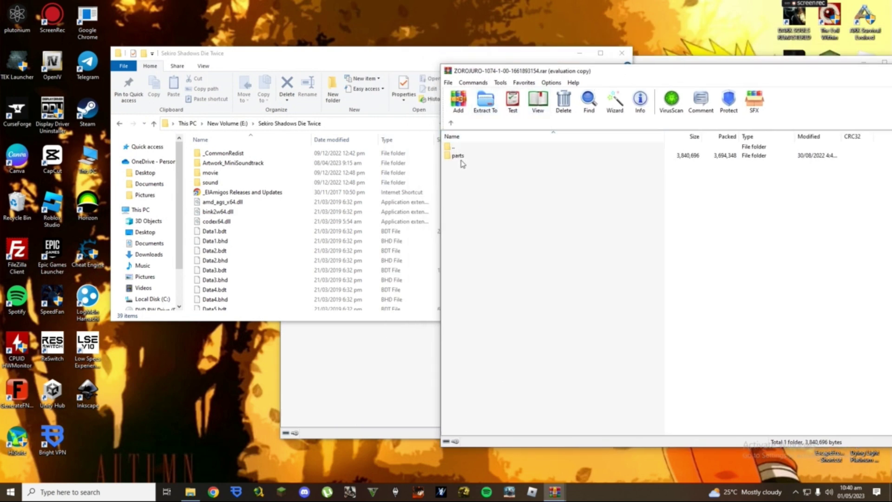
click(462, 158)
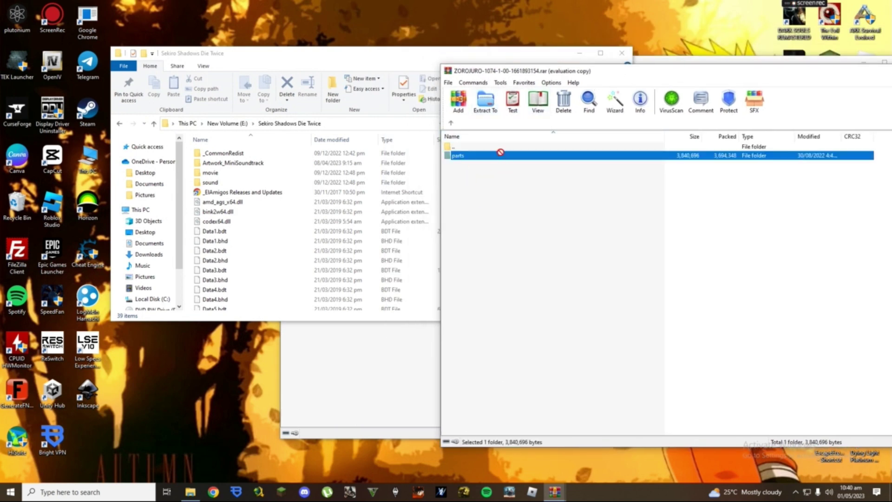
click(395, 360)
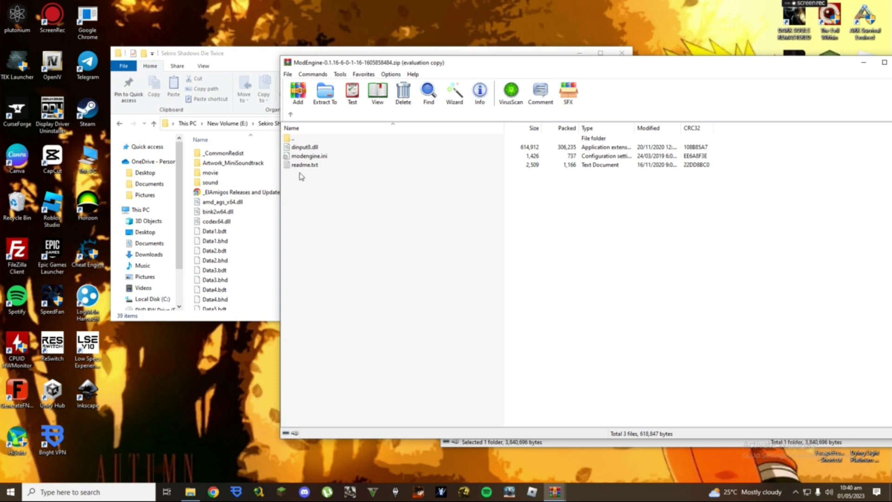
Copy dinput8.dll, modengine.ini and readme.txt into the game folder, replacing the existing files
drag(301, 177, 308, 149)
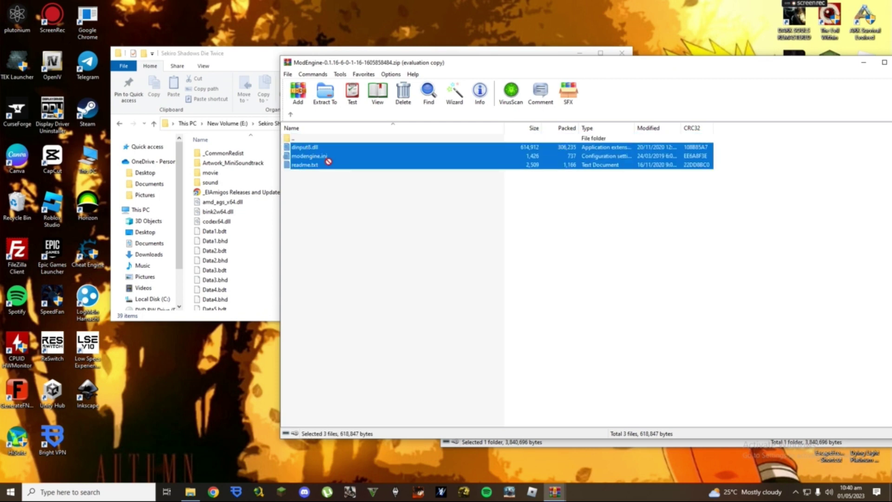
drag(386, 155, 246, 198)
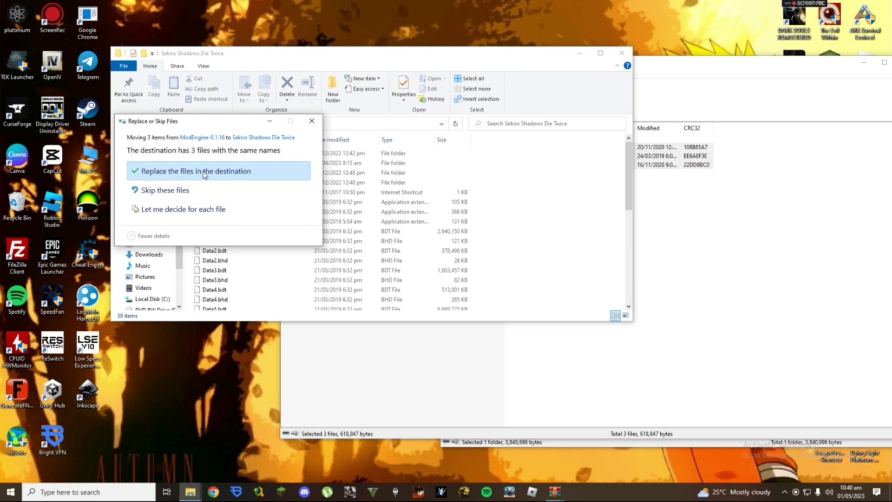
click(148, 176)
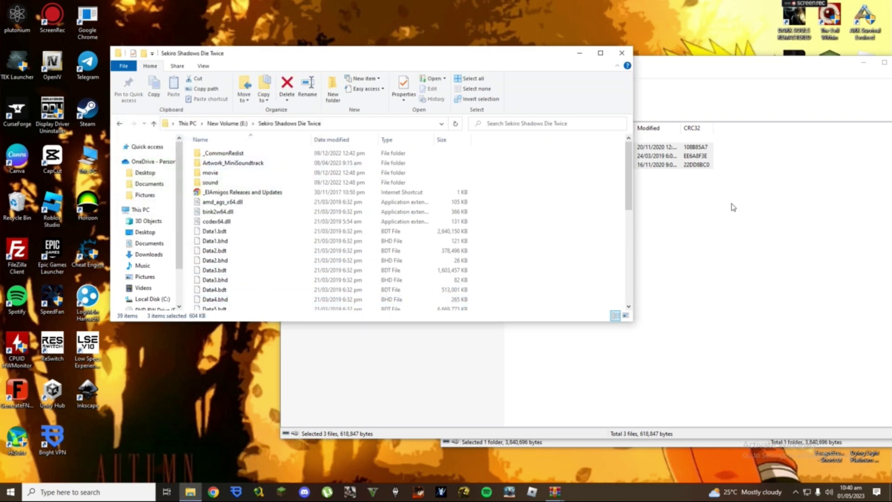
Create a new folder named mods in the game folder and open it
right_click(562, 211)
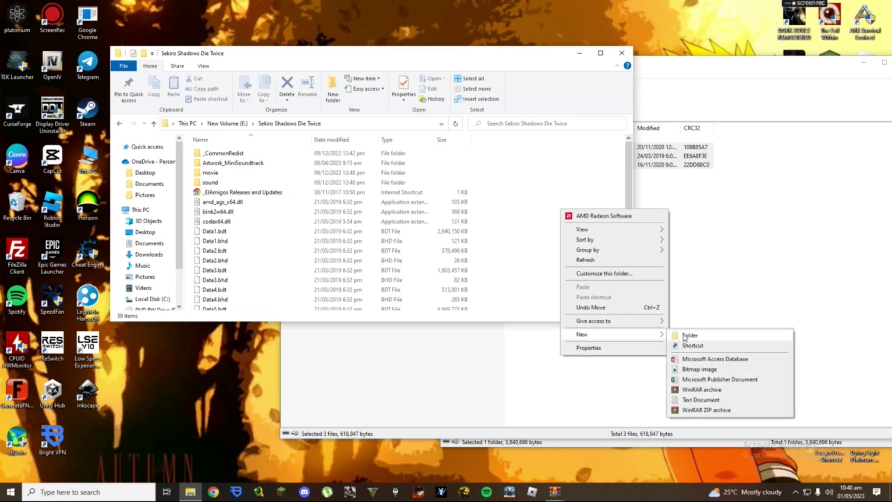
click(564, 257)
text(mods)
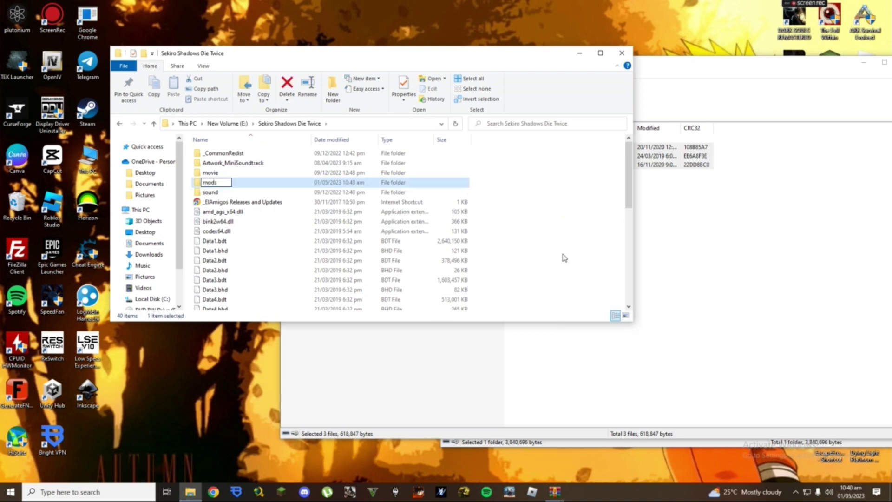
key(Return)
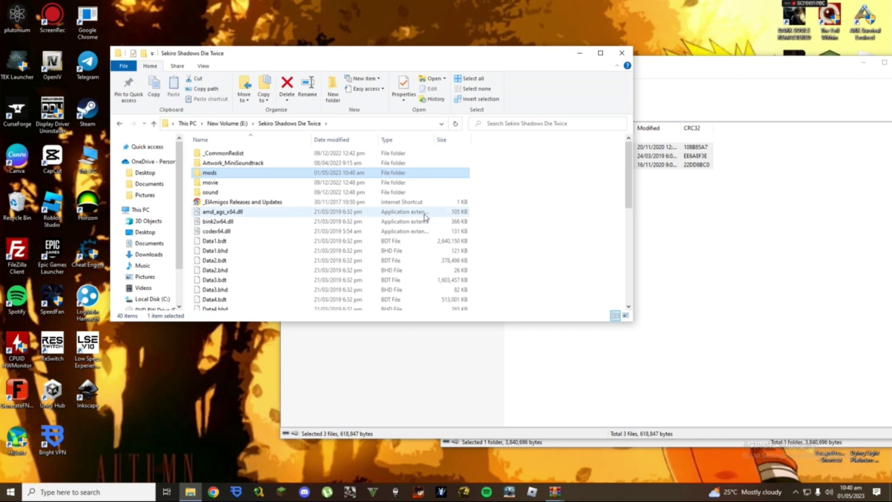
double_click(288, 182)
Close the ModEngine archive and copy the ZOROJURO parts folder into mods
click(806, 312)
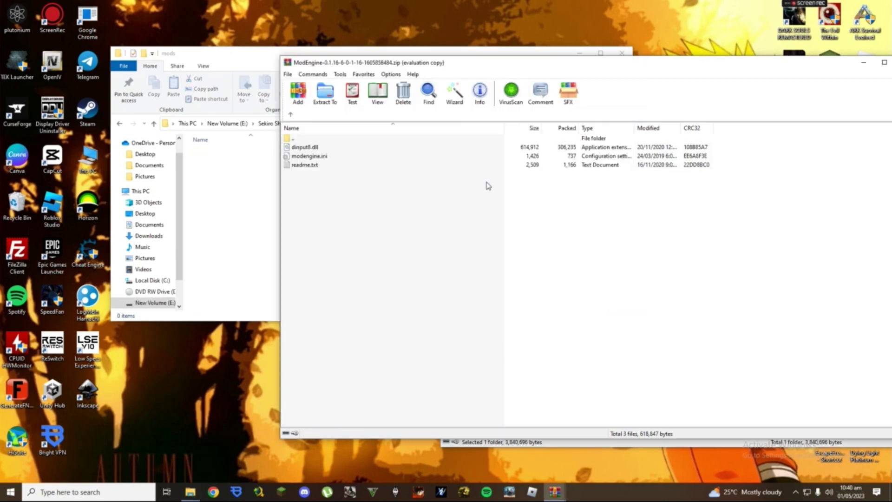
drag(802, 67, 675, 65)
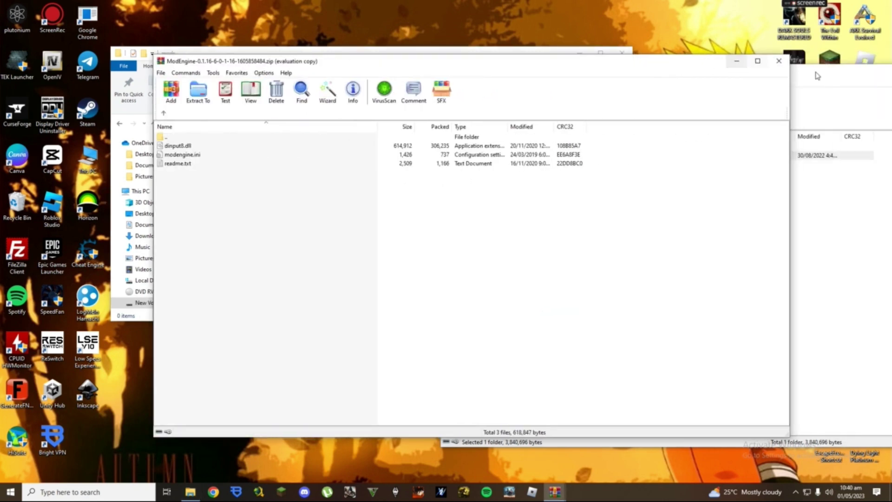
click(779, 62)
click(654, 243)
click(655, 246)
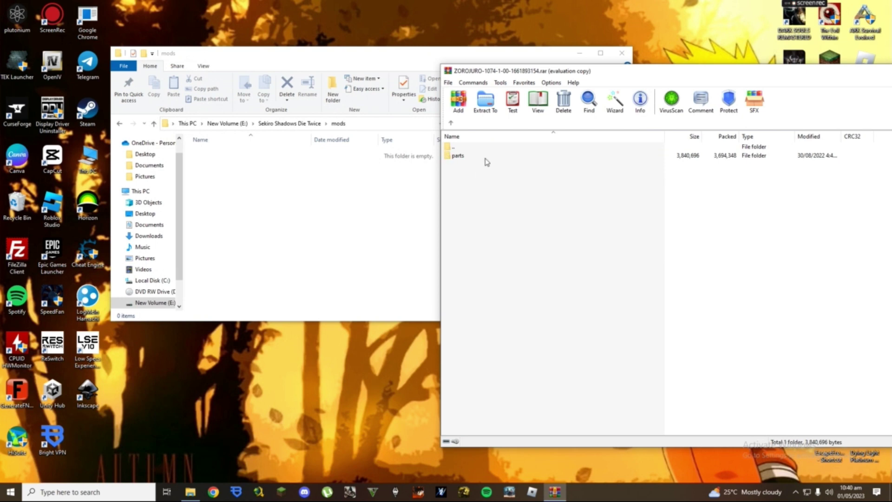
drag(486, 159, 244, 180)
click(755, 287)
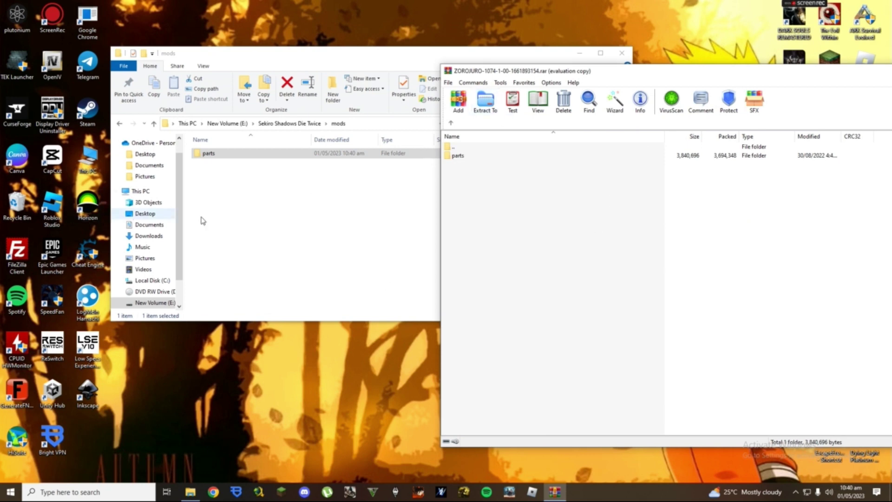
Create a new folder named mtd inside mods
click(252, 209)
right_click(284, 189)
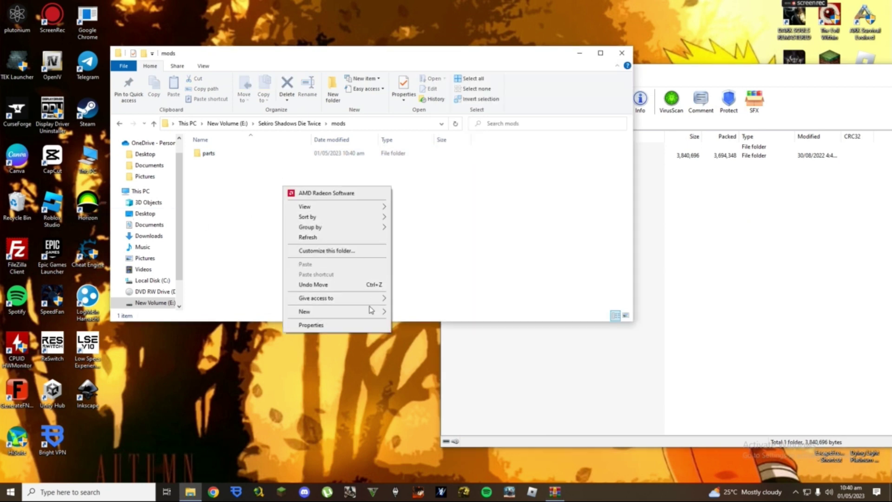
mouse_move(358, 308)
click(398, 313)
text(mtd)
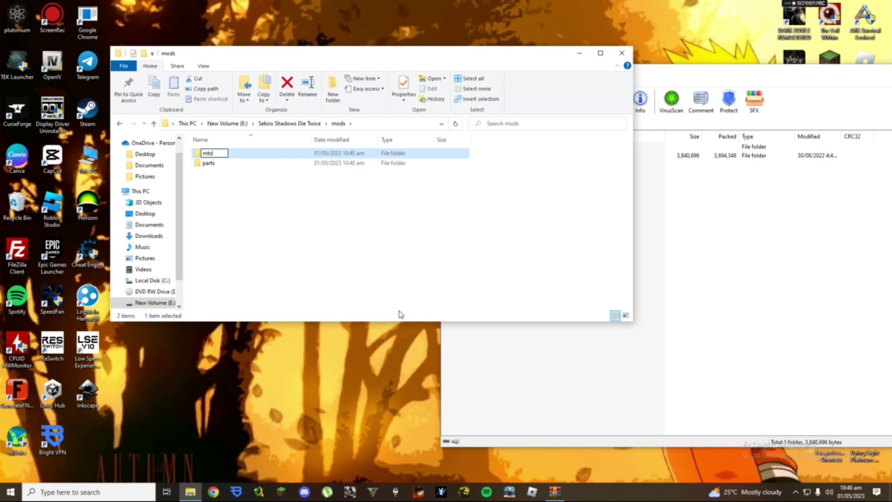
key(Return)
Open the parts folder to check its eight .partsbnd.dcx files, then return to mods
click(265, 169)
double_click(263, 168)
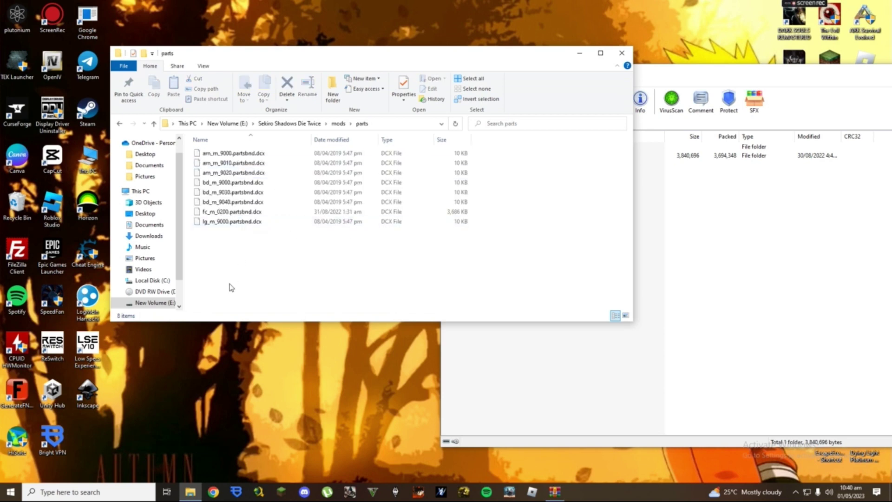
drag(229, 285, 256, 146)
click(324, 256)
key(alt+Left)
click(219, 203)
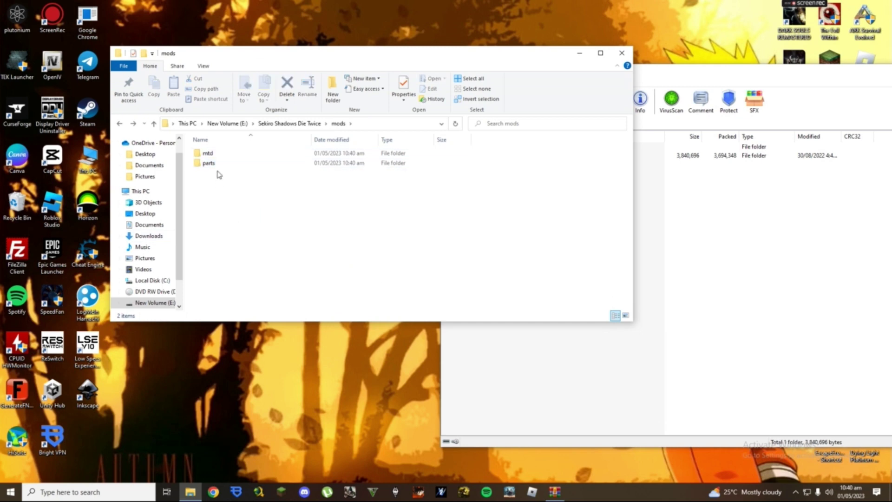
Delete the mtd folder from mods
click(213, 163)
click(211, 155)
click(215, 188)
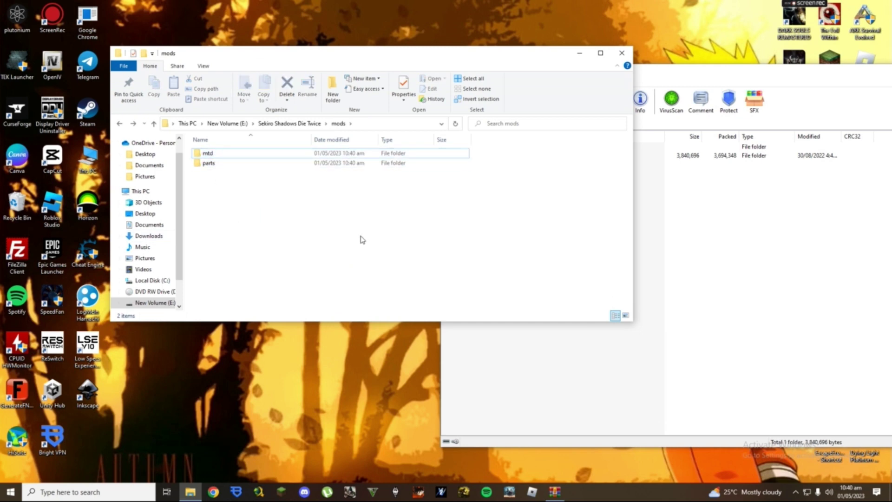
drag(306, 272, 284, 169)
drag(250, 276, 337, 162)
click(725, 258)
click(367, 215)
right_click(450, 153)
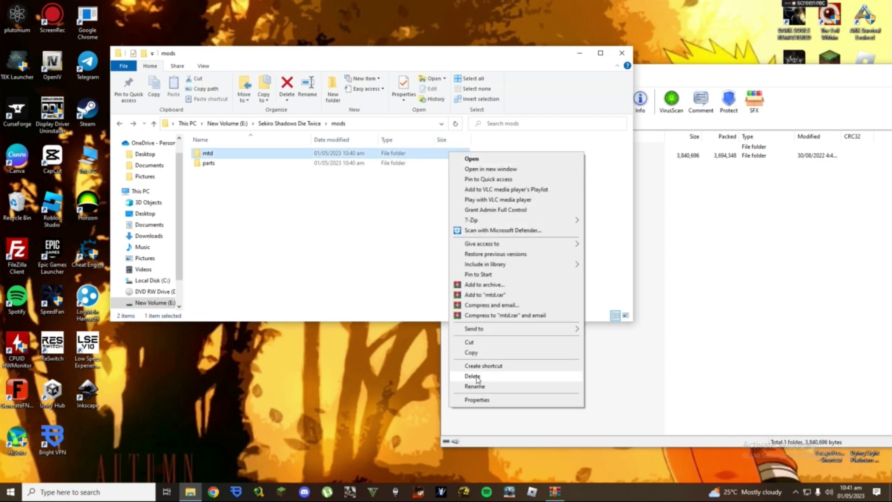
click(472, 376)
Close the mods window and the ZOROJURO archive, then refresh the desktop
click(622, 53)
drag(760, 70, 337, 7)
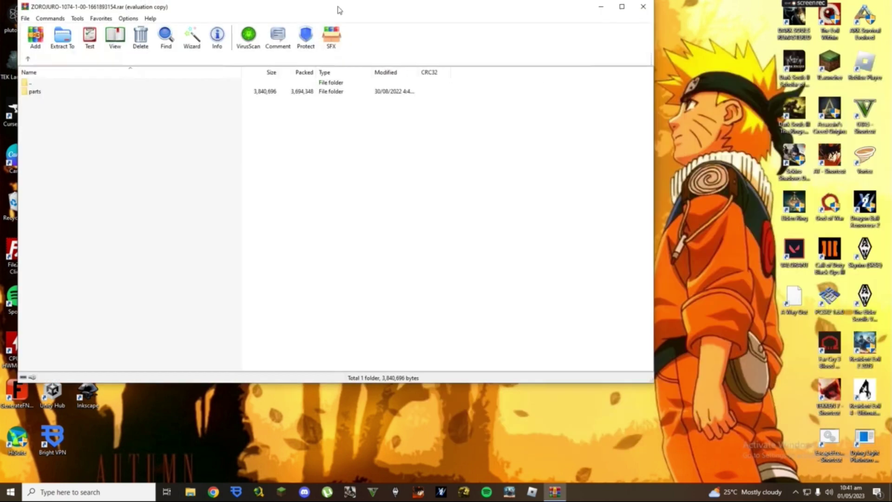
click(648, 6)
right_click(434, 67)
click(465, 108)
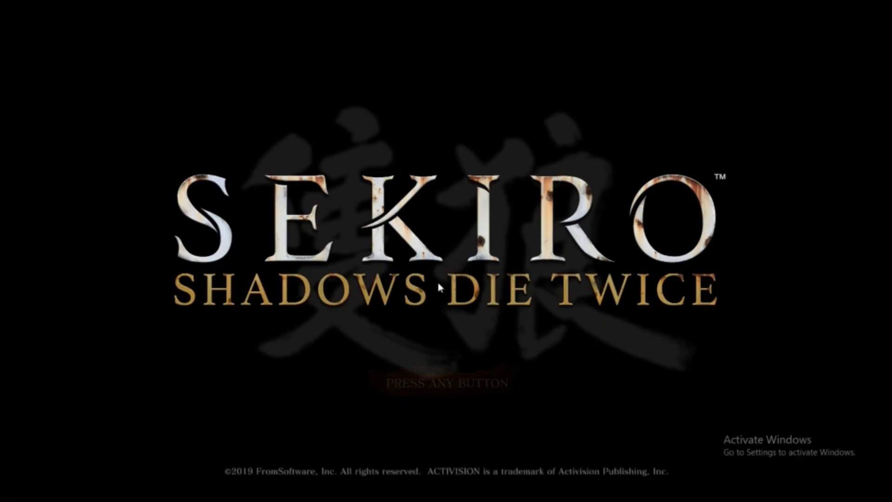
Get past the Sekiro title screen and pick the Ashina Castle save
click(438, 286)
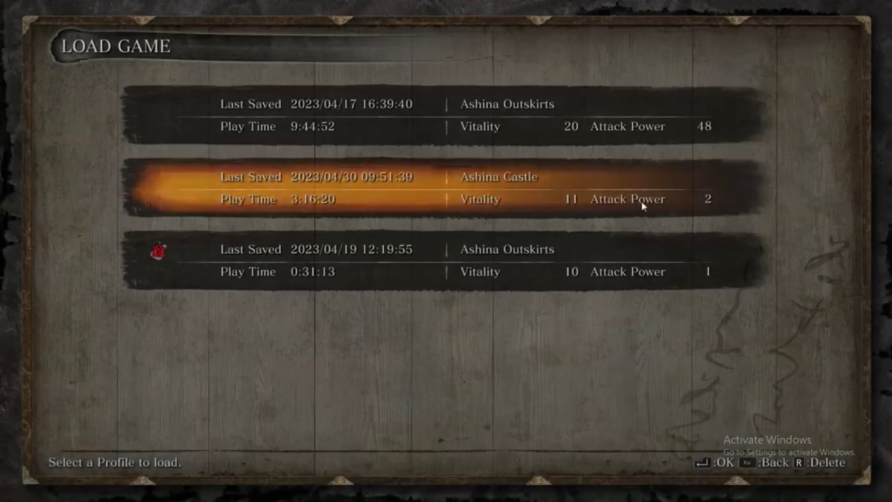
click(186, 178)
Confirm the Ashina Castle profile, grapple up and swing the sword in the Zoro outfit
click(372, 267)
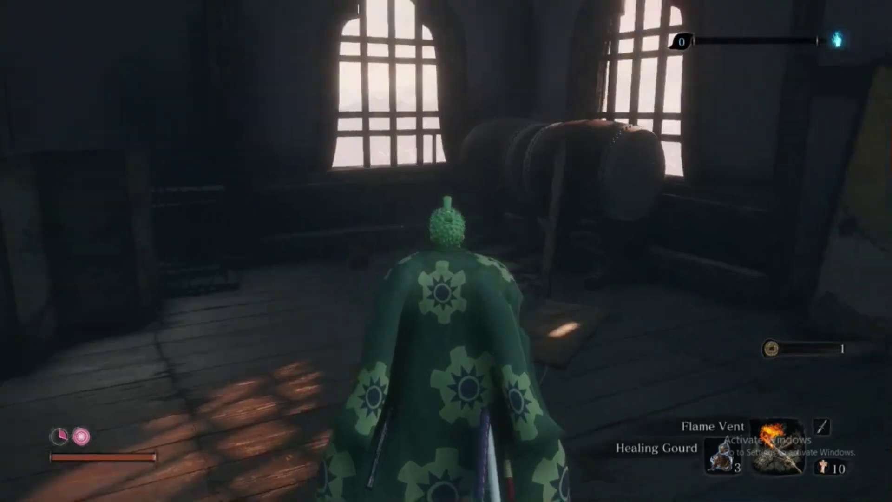
mouse_move(446, 251)
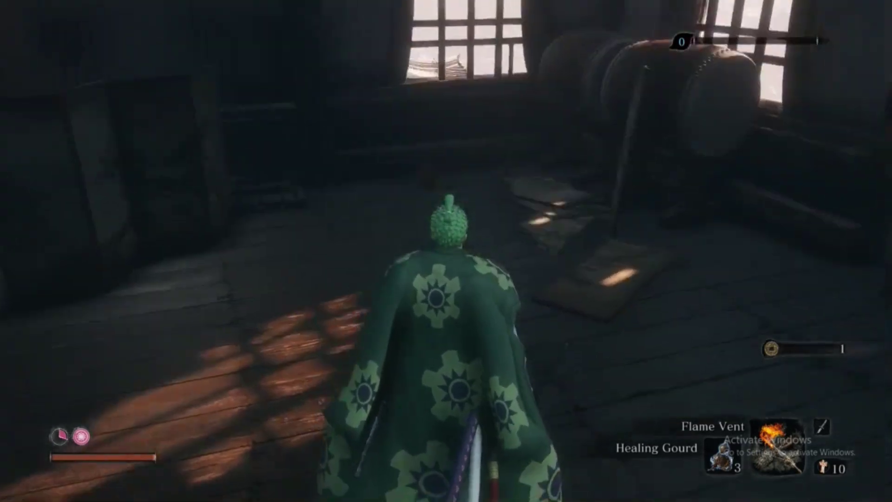
key(f)
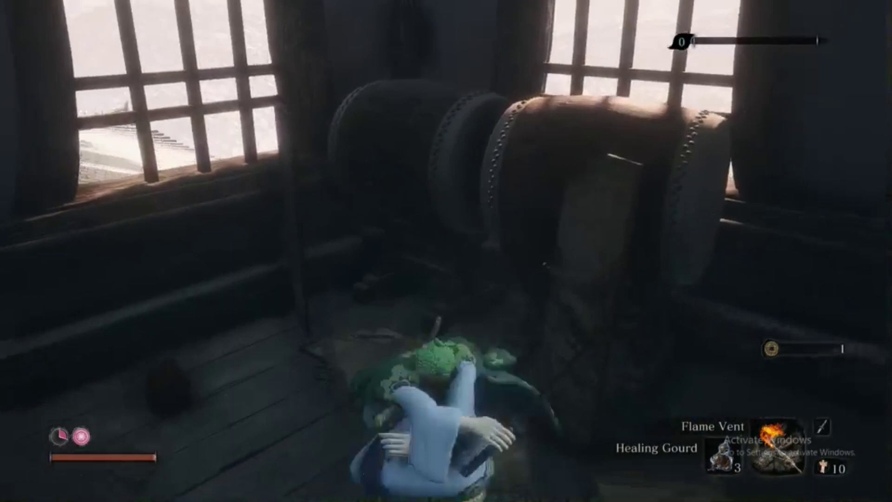
click(447, 251)
click(446, 251)
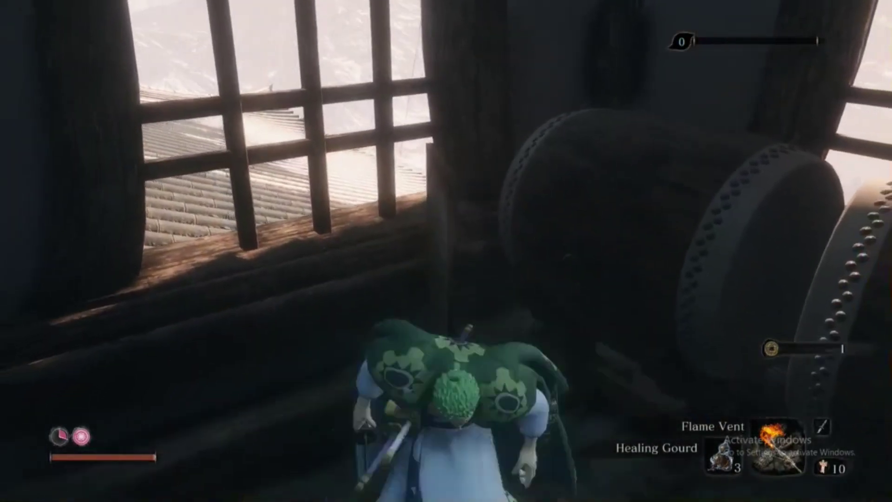
click(446, 251)
Run through the castle rooms showing off the skin, then open the Equipment menu
key(w)
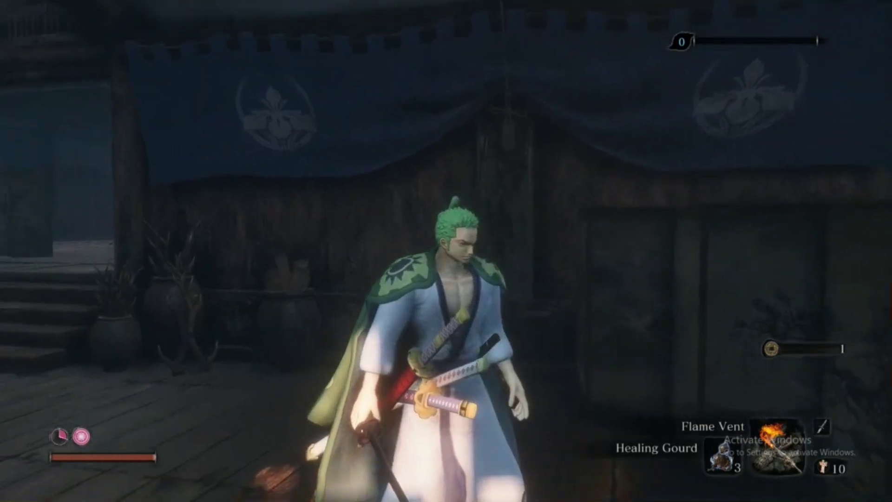
mouse_move(447, 251)
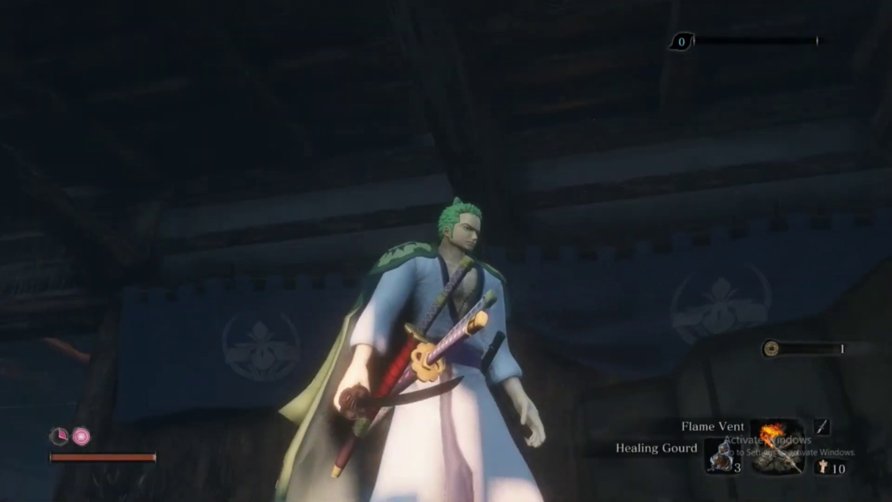
key(a)
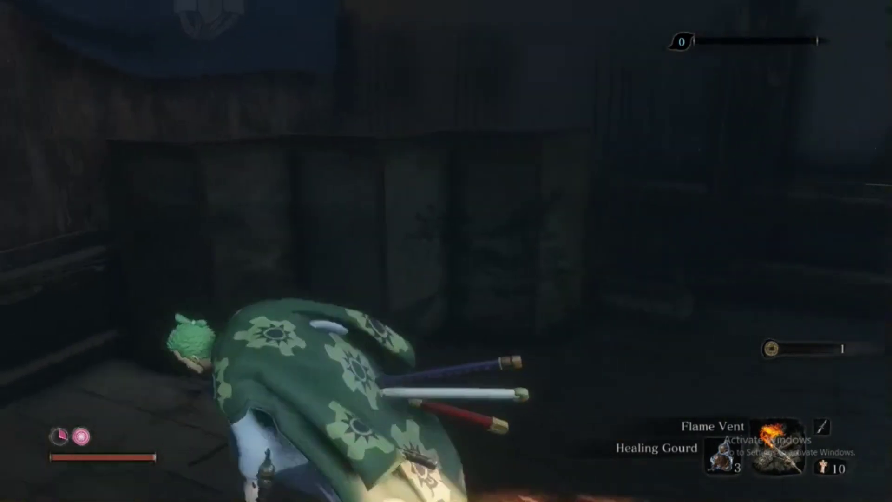
key(w)
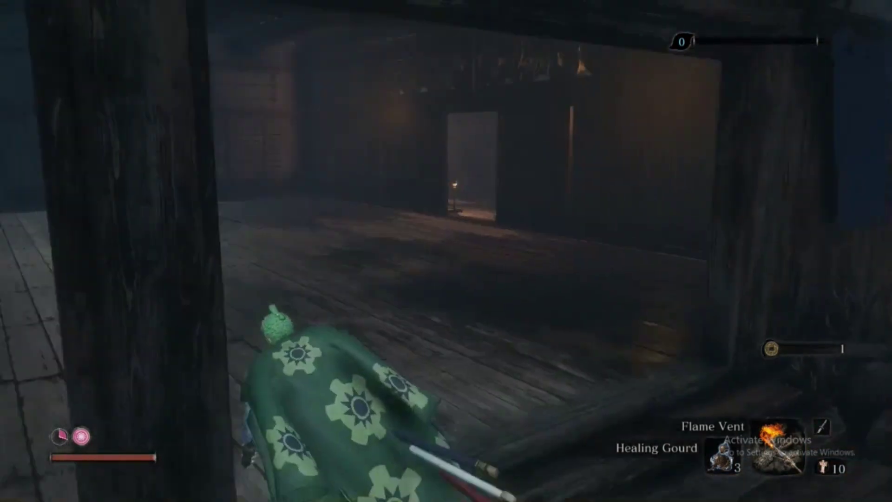
key(w)
key(s)
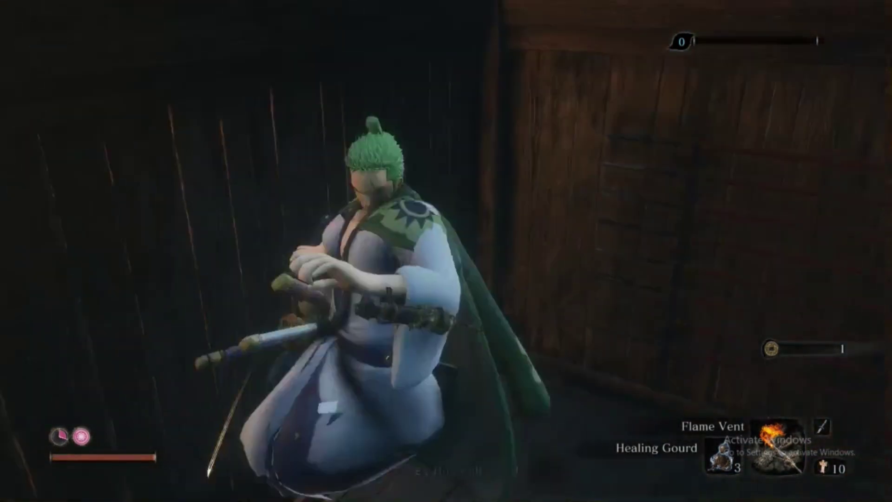
key(w)
key(Escape)
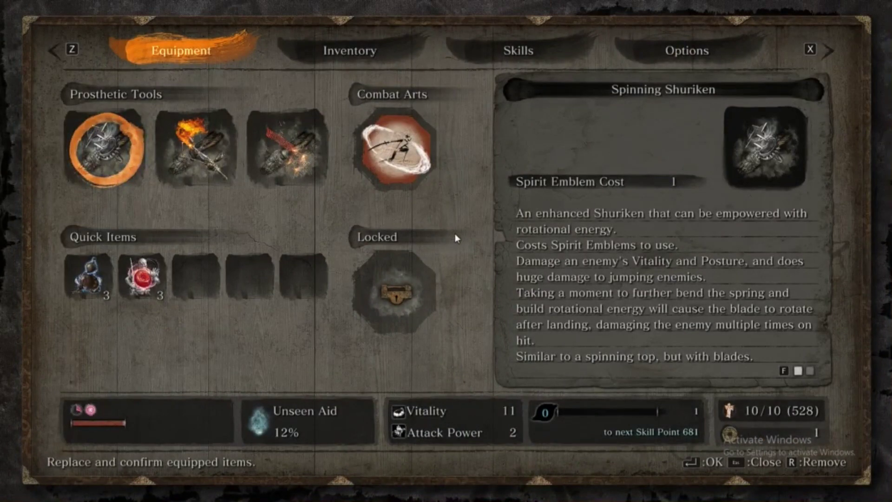
Bring up the Options page of Sekiro's pause menu, which lists Quit Game
click(712, 47)
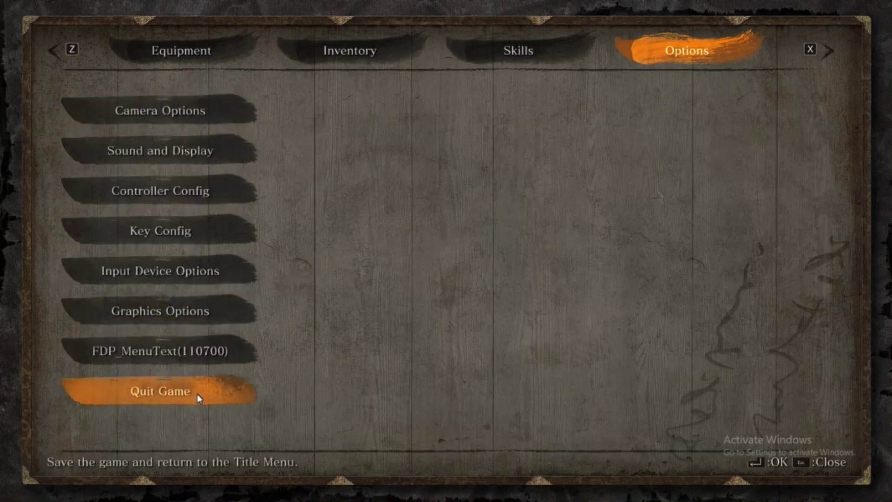